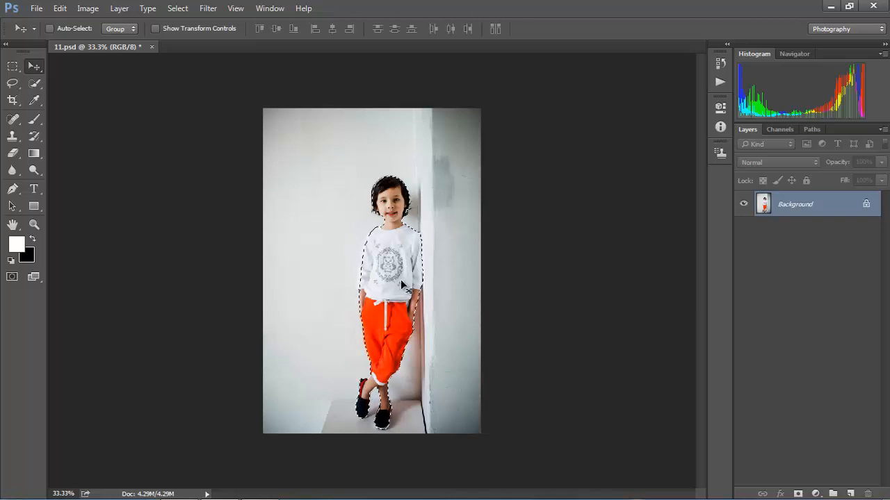
# Create a new 1280 by 720 pixel document and copy the selected child from 11.psd into it
pyautogui.hotkey('ctrl', 'n')
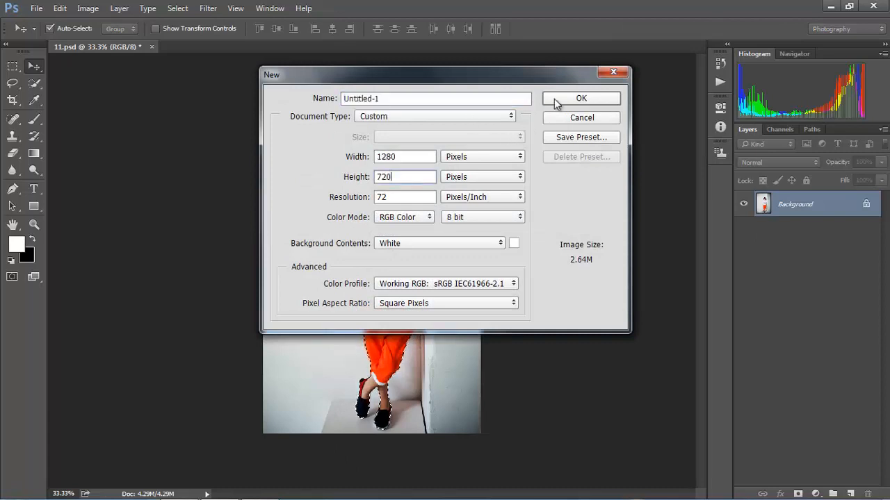
pyautogui.click(581, 98)
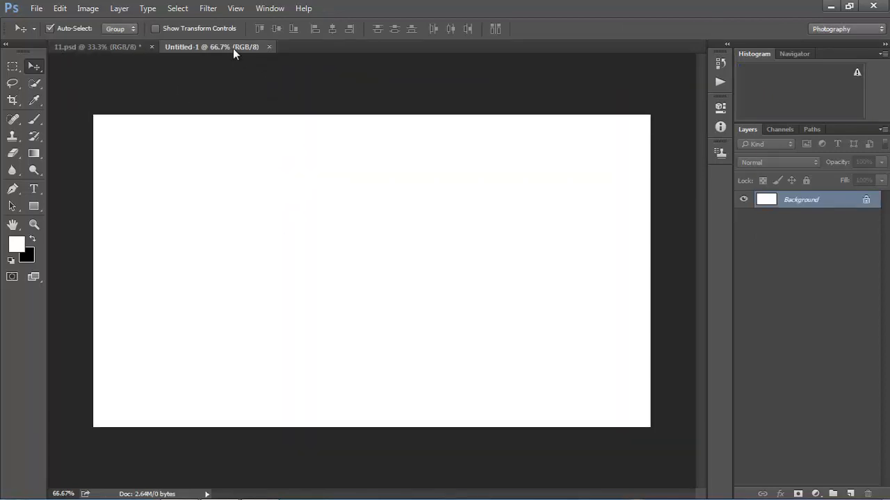
pyautogui.click(132, 48)
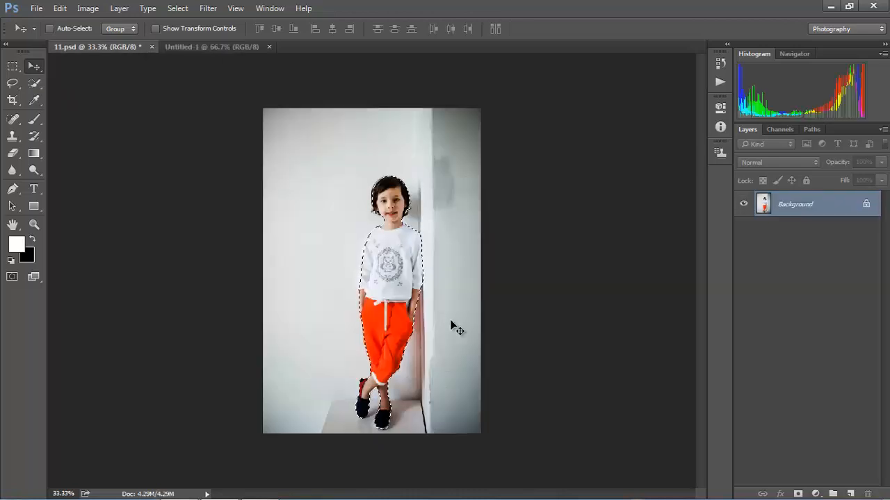
pyautogui.hotkey('ctrl', 'c')
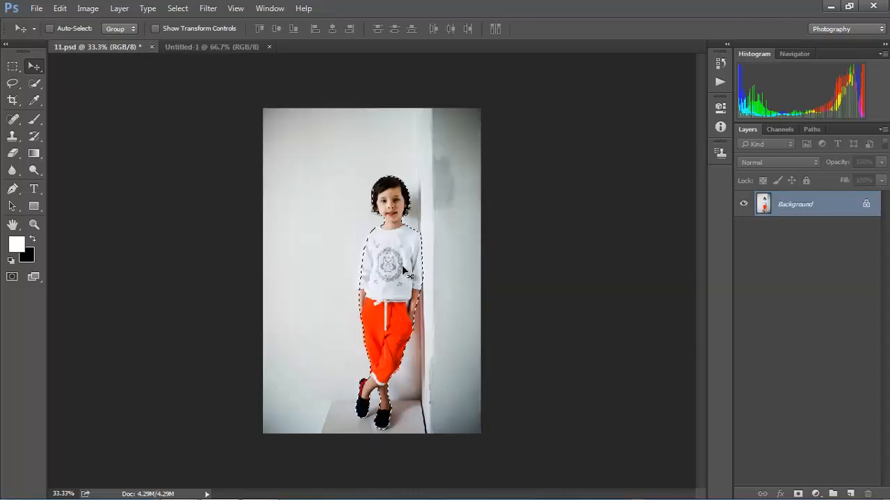
pyautogui.click(200, 50)
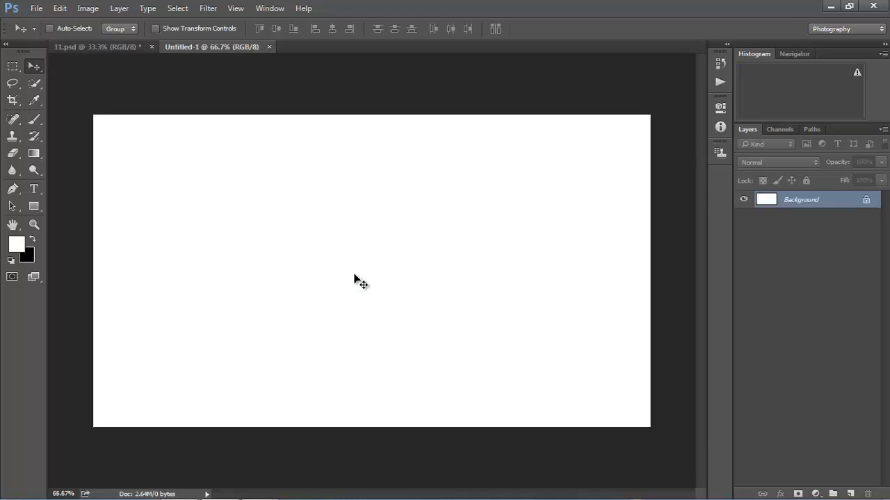
pyautogui.hotkey('ctrl', 'v')
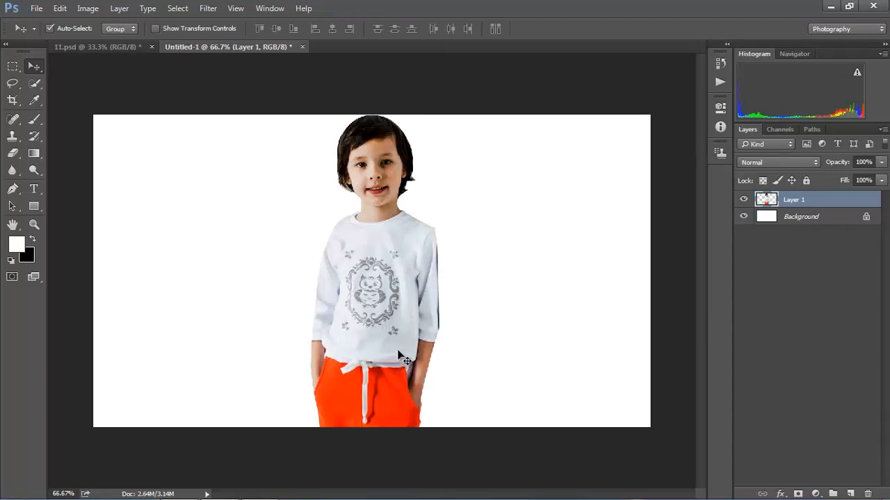
# Scale the pasted child to about 57% and position the full figure near the middle of the canvas
pyautogui.hotkey('ctrl', 't')
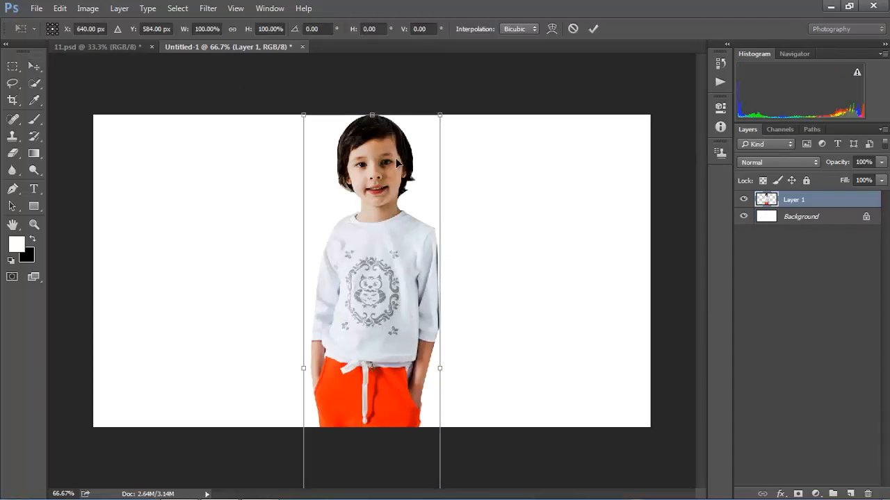
pyautogui.moveTo(441, 112); pyautogui.dragTo(404, 248)
pyautogui.moveTo(376, 323); pyautogui.dragTo(400, 209)
pyautogui.moveTo(426, 379); pyautogui.dragTo(433, 397)
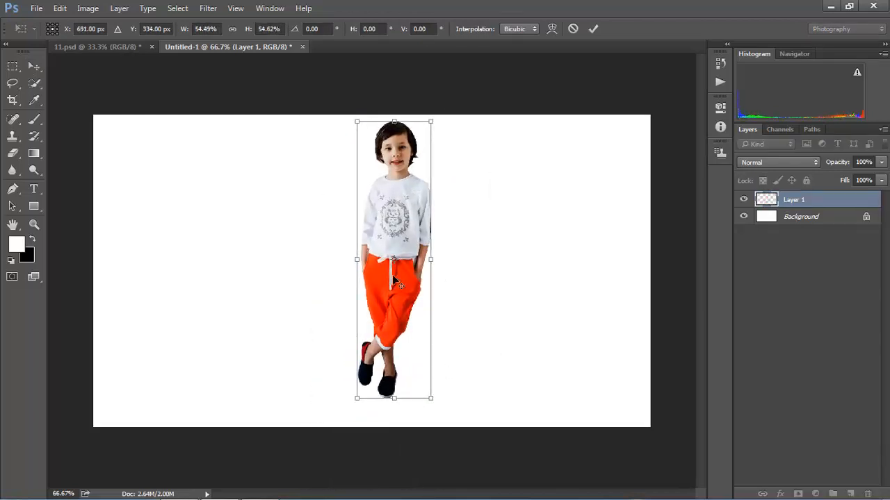
pyautogui.moveTo(410, 262); pyautogui.dragTo(405, 279)
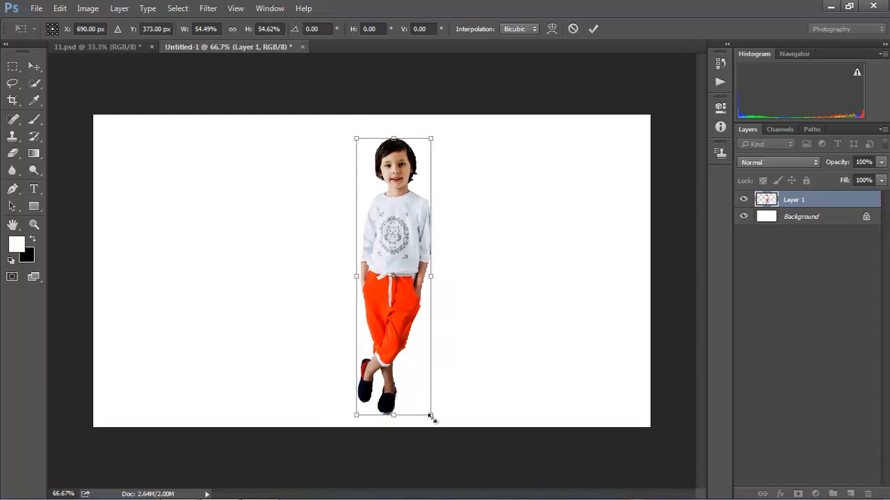
pyautogui.moveTo(431, 416); pyautogui.dragTo(442, 421)
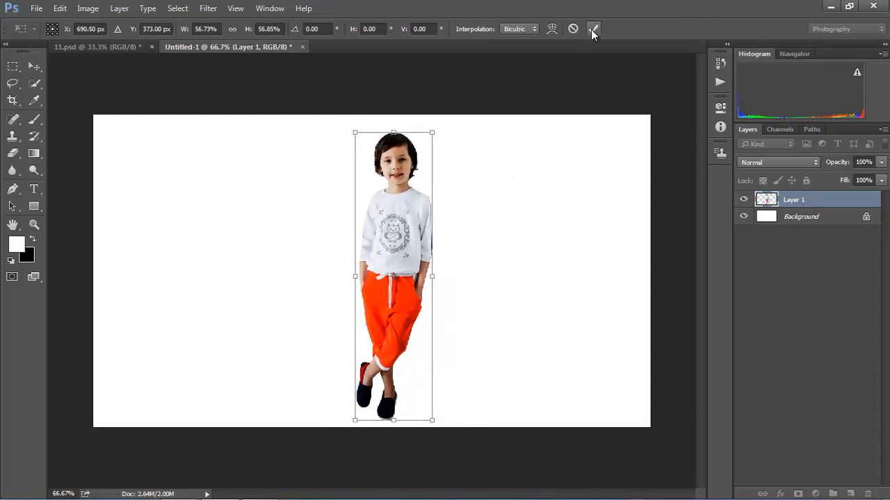
pyautogui.click(593, 29)
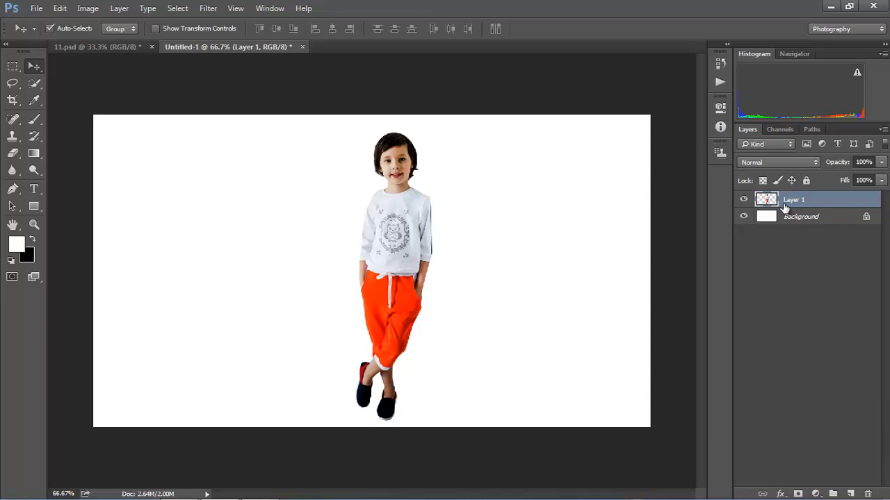
# Duplicate Layer 1, and distort the original beneath so the figure lies flattened and slanted toward the lower left, feet kept in place
pyautogui.press('ctrl')
pyautogui.hotkey('ctrl', 'j')
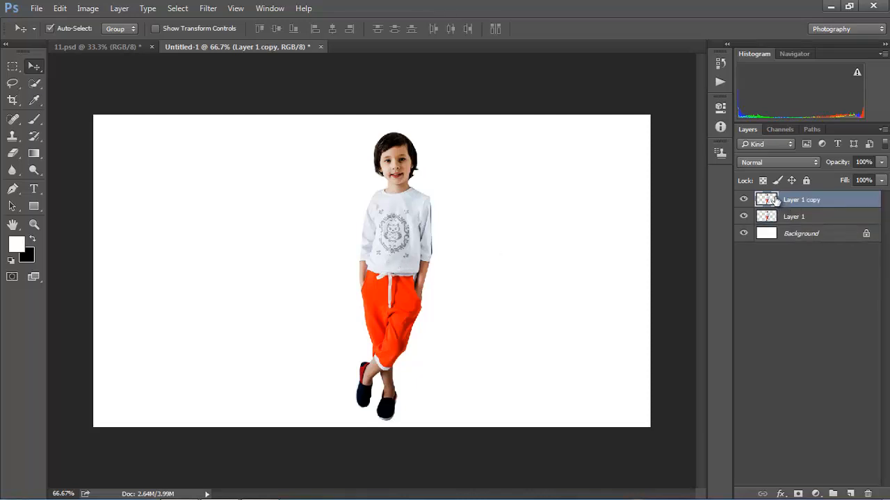
pyautogui.click(774, 220)
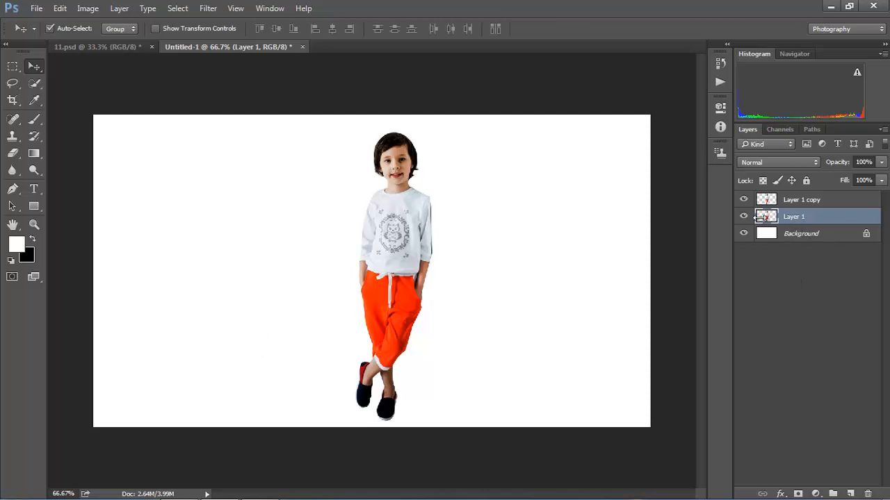
pyautogui.hotkey('ctrl', 't')
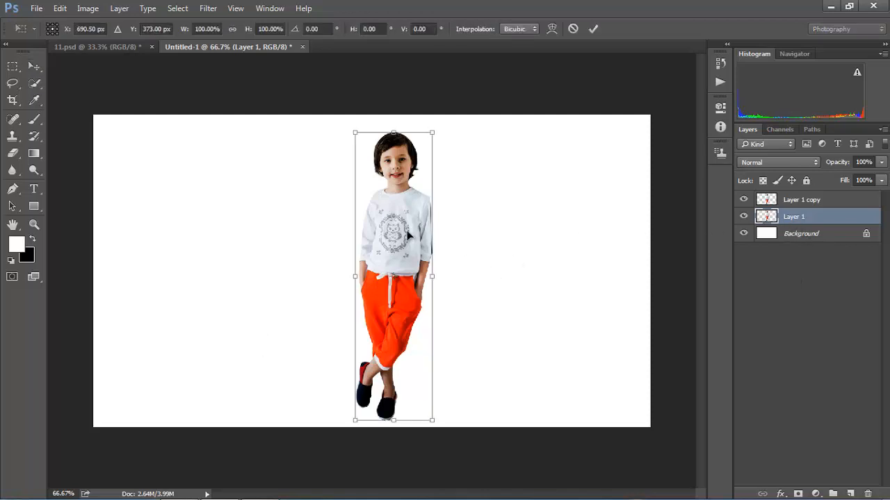
pyautogui.rightClick(384, 194)
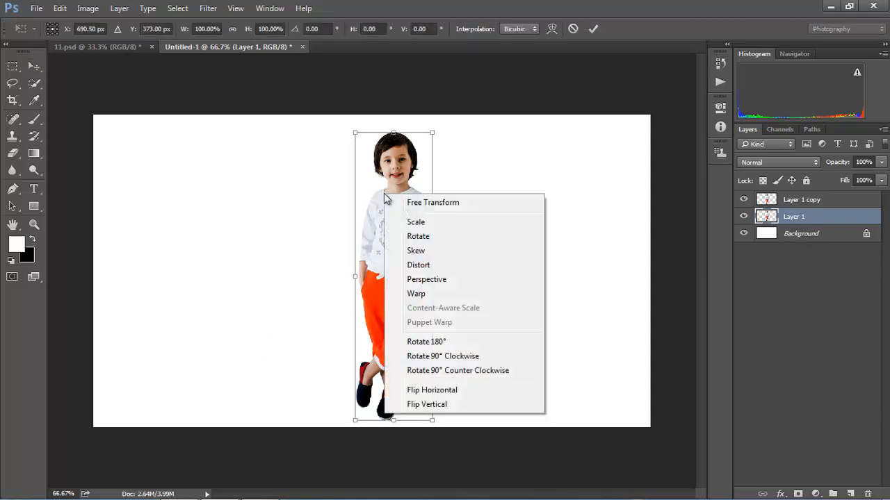
pyautogui.click(421, 266)
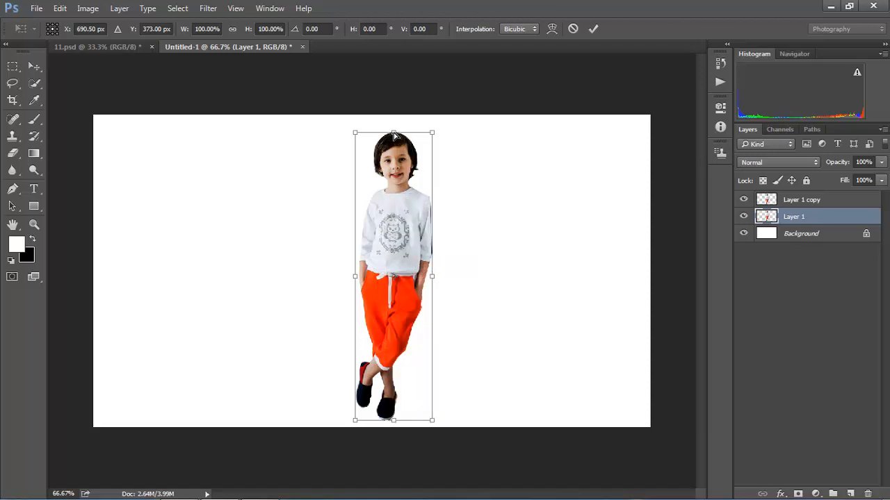
pyautogui.moveTo(394, 136); pyautogui.dragTo(222, 315)
pyautogui.click(593, 29)
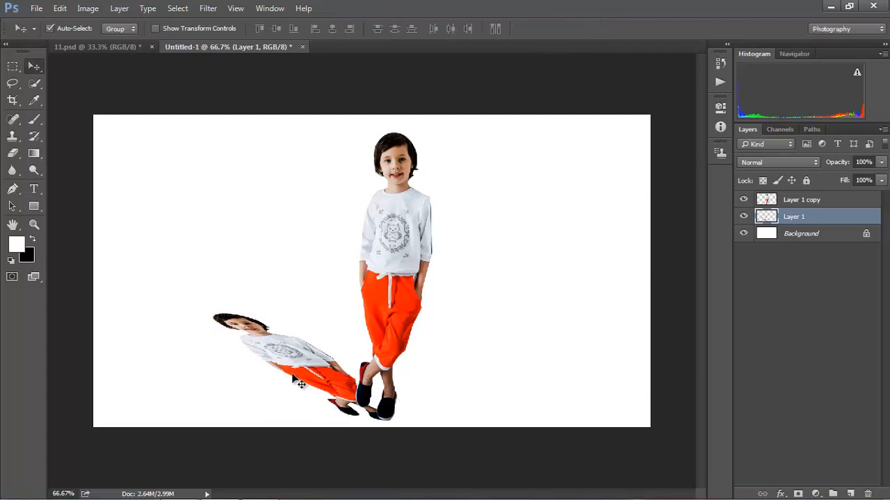
# Warp the slanted figure on Layer 1, pulling its feet slightly upward to meet the standing child's shoes
pyautogui.hotkey('ctrl', 't')
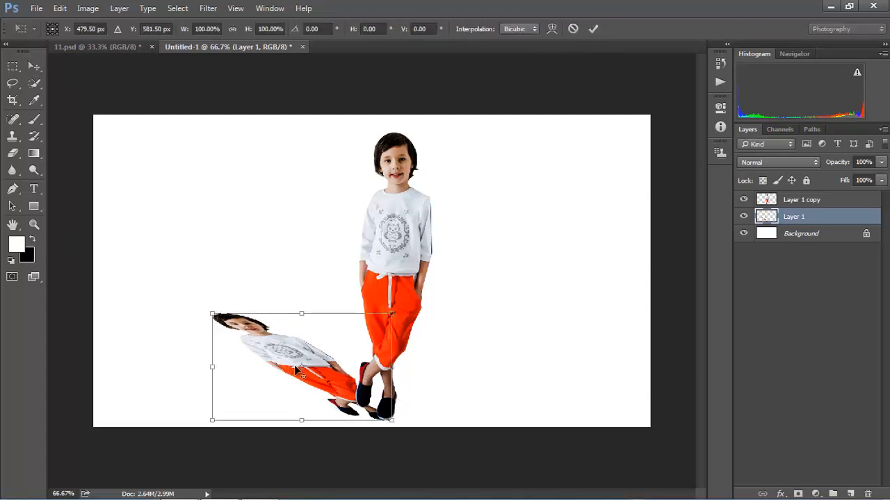
pyautogui.rightClick(300, 362)
pyautogui.click(327, 231)
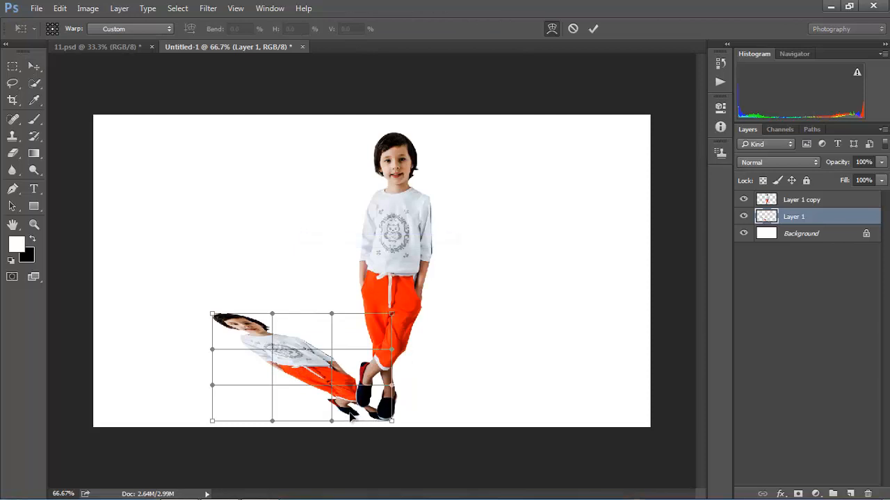
pyautogui.moveTo(351, 413)
pyautogui.mouseDown()
pyautogui.moveTo(377, 409)
pyautogui.moveTo(347, 401)
pyautogui.mouseUp()
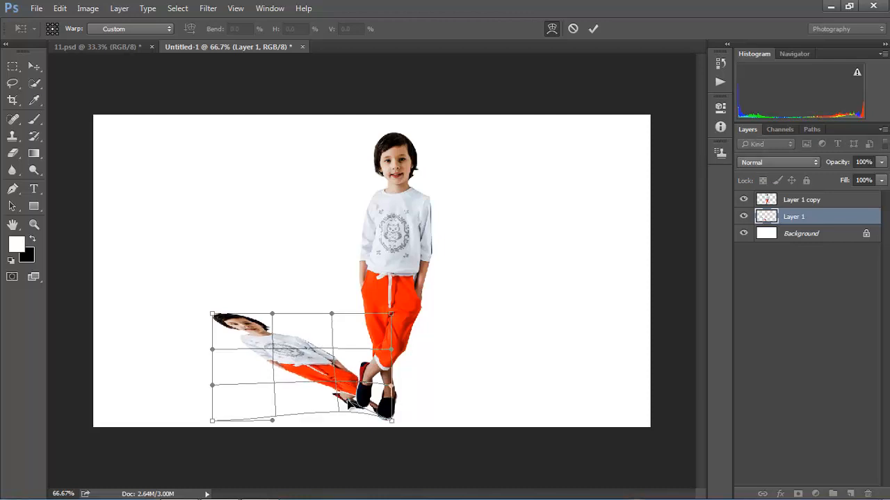
pyautogui.click(593, 29)
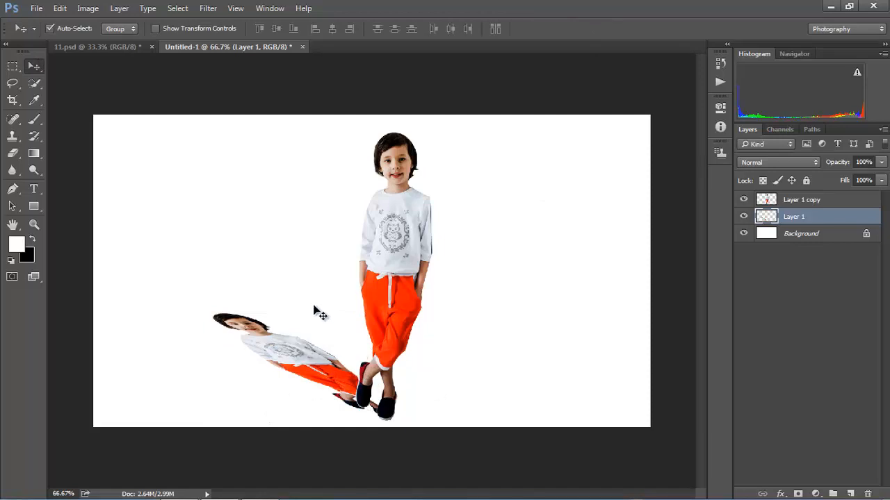
# Try to fill Layer 1 with black without a selection, and undo the fill
pyautogui.click(60, 9)
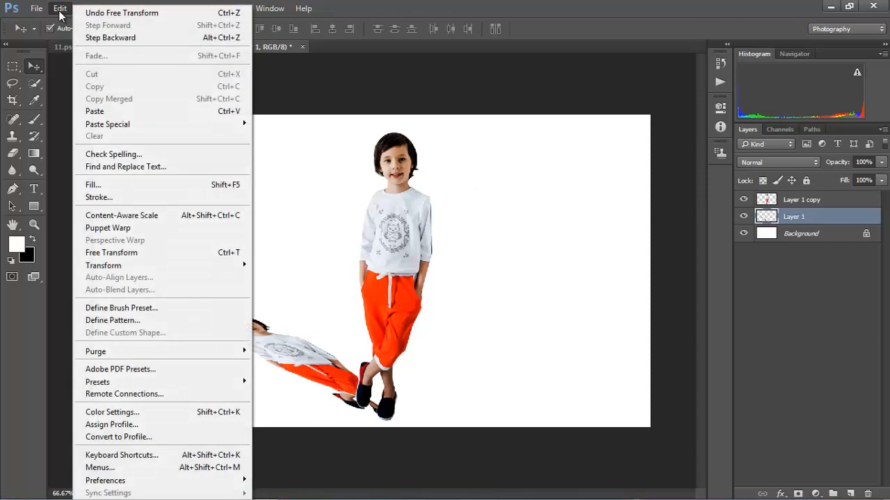
pyautogui.click(91, 187)
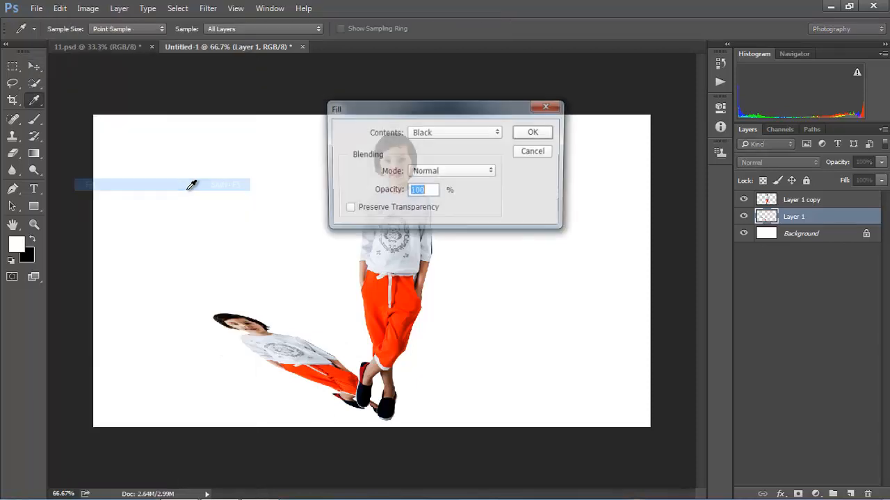
pyautogui.click(427, 134)
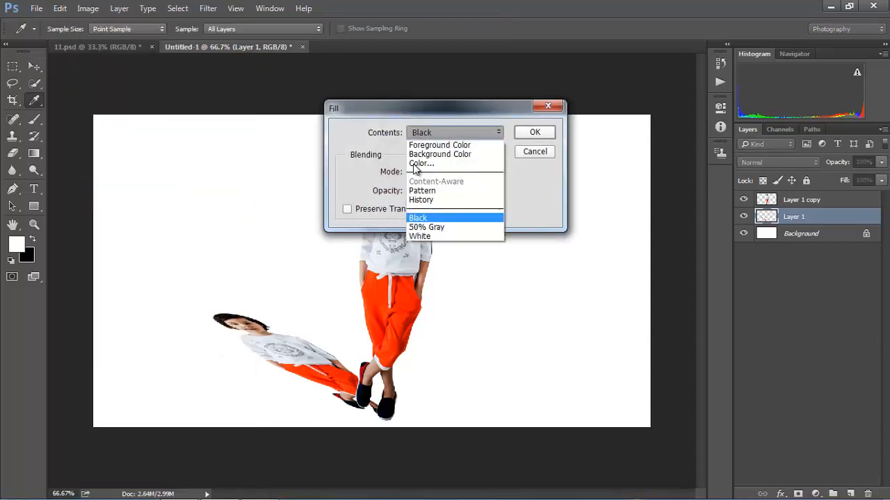
pyautogui.click(419, 219)
pyautogui.click(534, 133)
pyautogui.press('v')
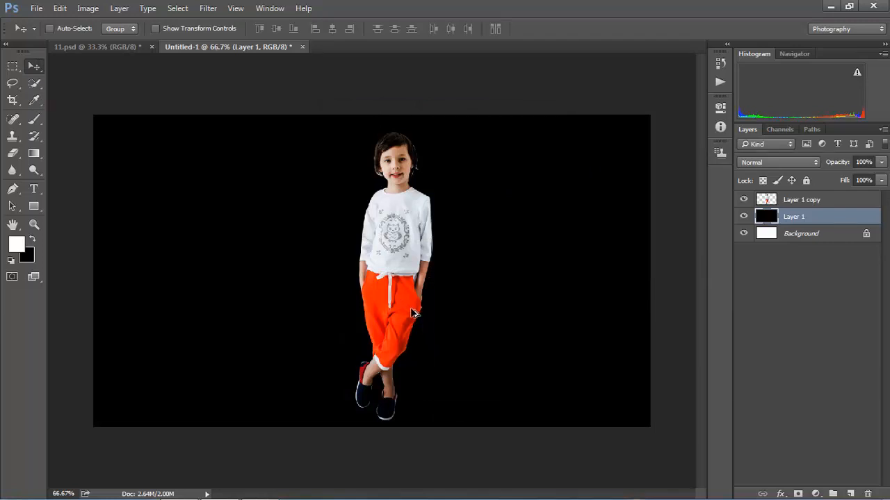
pyautogui.hotkey('ctrl', 'z')
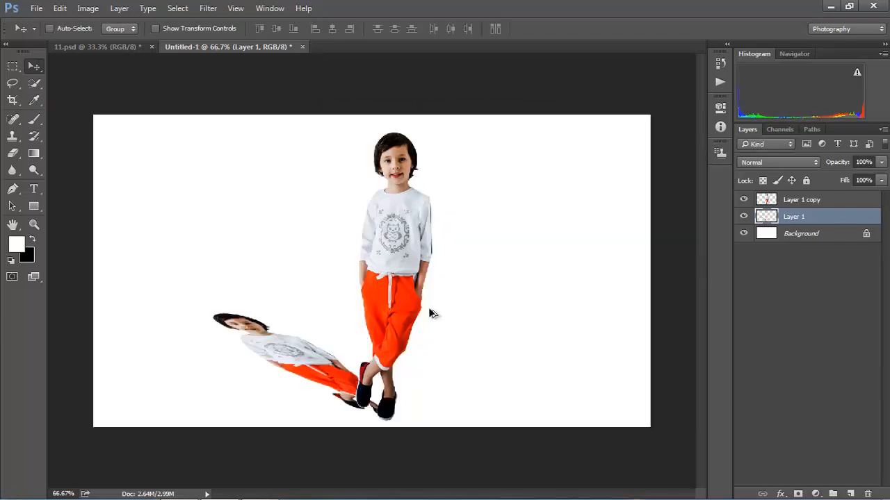
# Load the outline of the slanted figure on Layer 1 as a selection, fill it with black at 100% opacity and deselect
pyautogui.keyDown('ctrl'); pyautogui.click(765, 217); pyautogui.keyUp('ctrl')
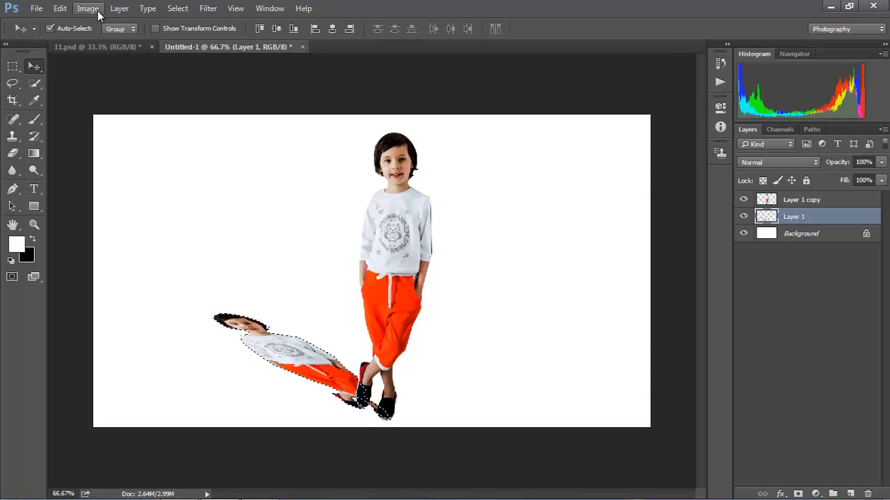
pyautogui.click(60, 8)
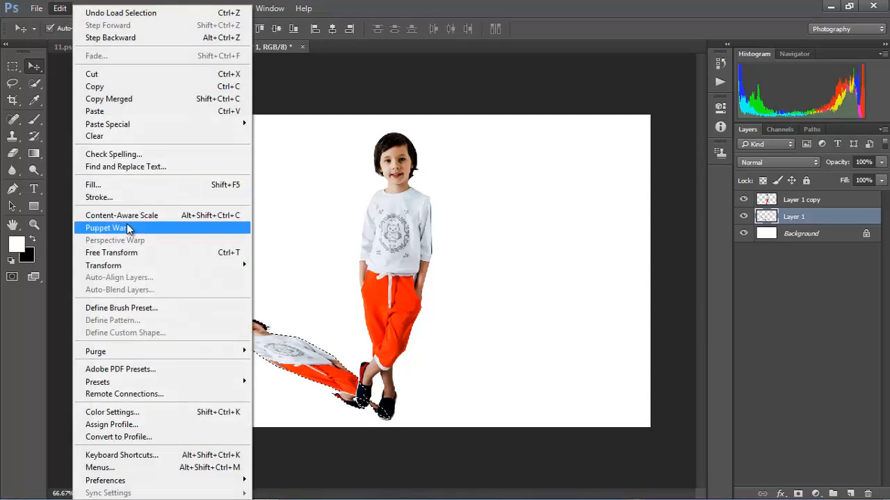
pyautogui.click(94, 185)
pyautogui.click(417, 133)
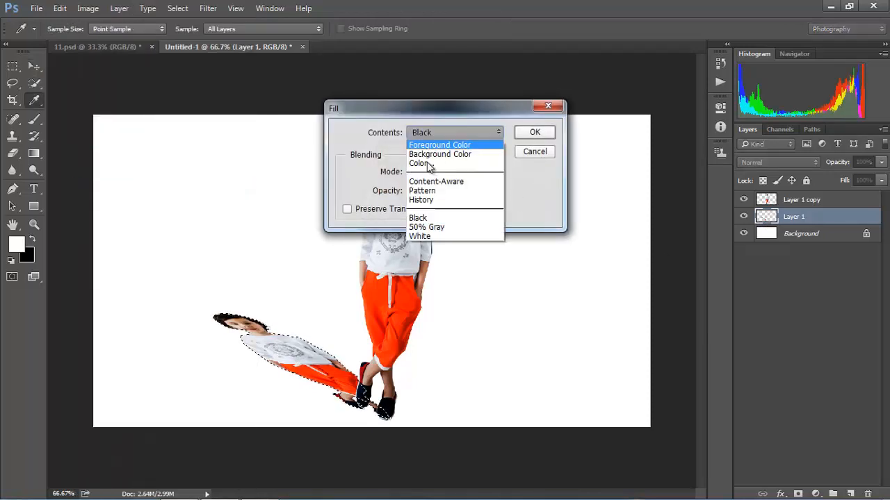
pyautogui.click(424, 218)
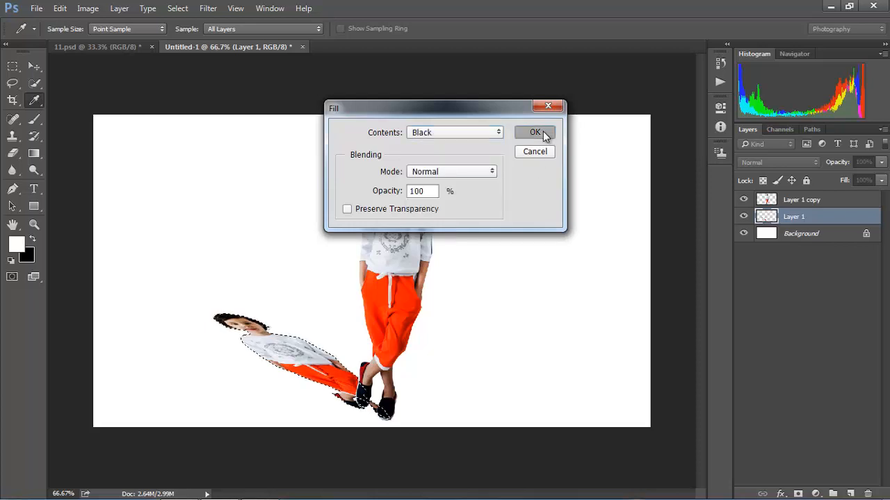
pyautogui.click(539, 132)
pyautogui.press('v')
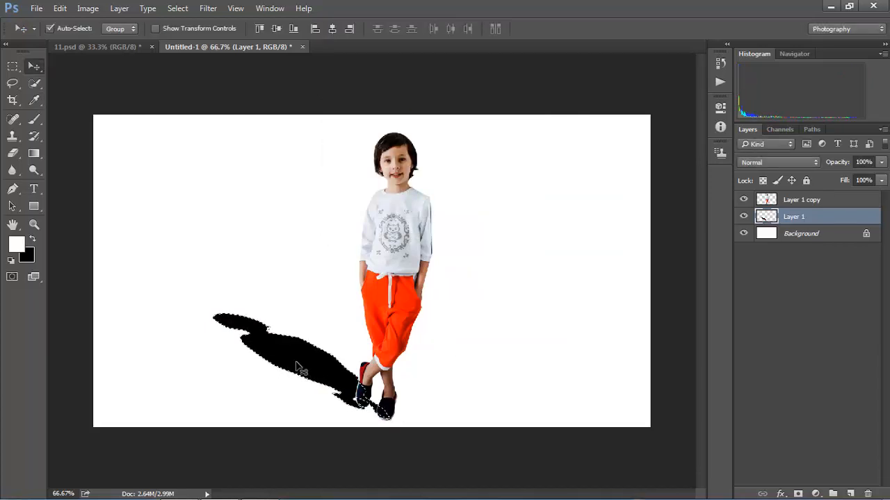
pyautogui.hotkey('ctrl', 'd')
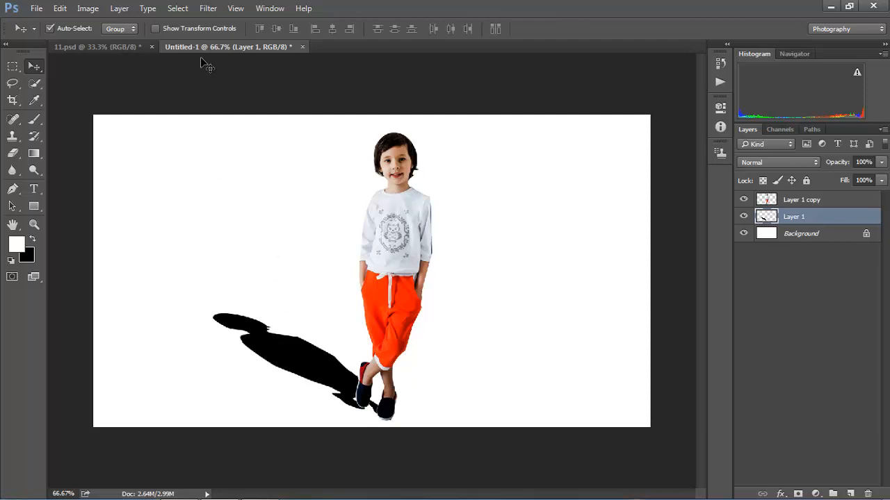
# Blur the black shadow on Layer 1 with a Gaussian Blur of 1.9 pixels radius
pyautogui.click(207, 8)
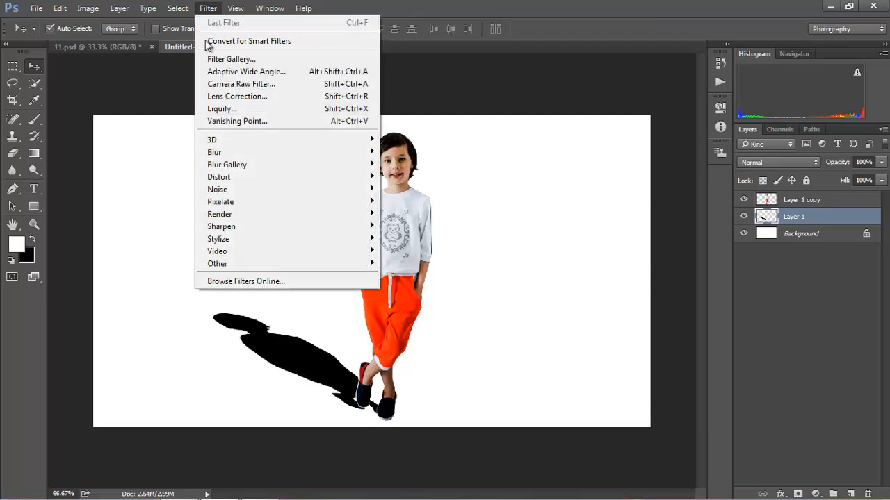
pyautogui.moveTo(221, 155)
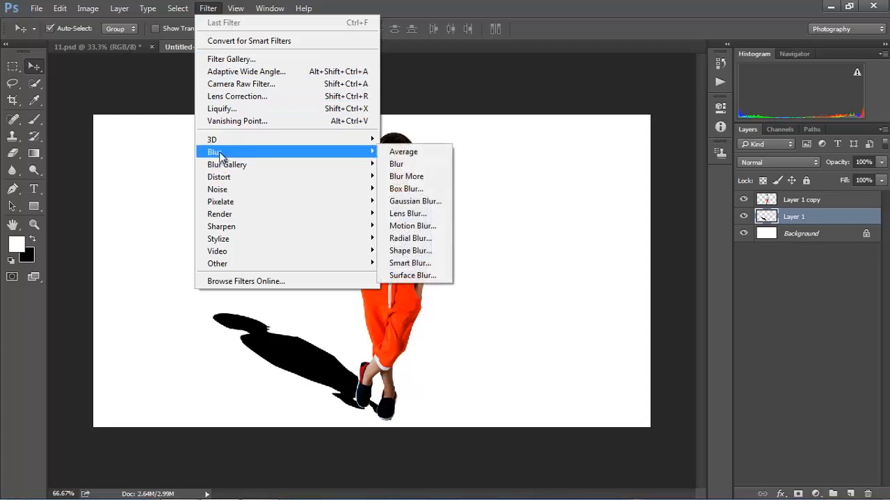
pyautogui.click(415, 201)
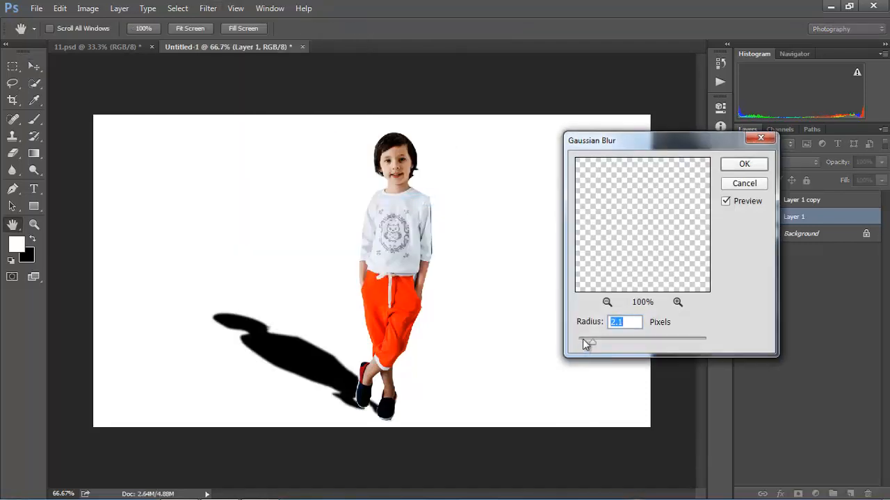
pyautogui.moveTo(594, 344); pyautogui.dragTo(592, 342)
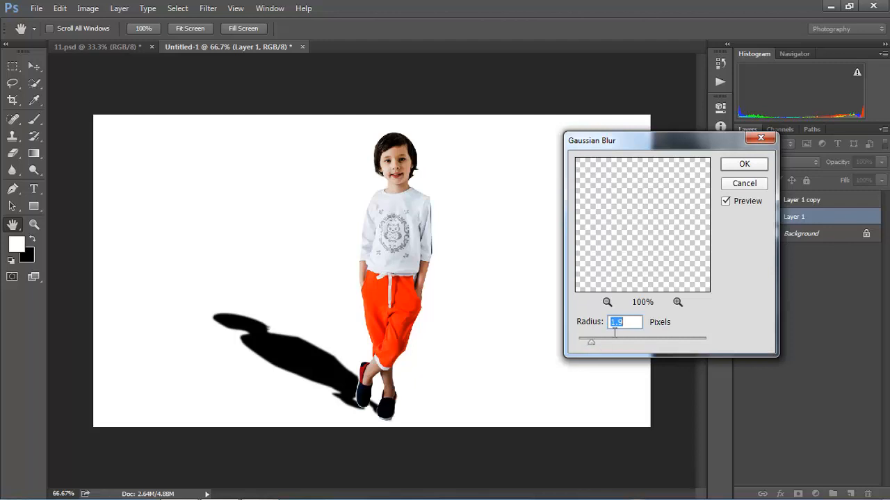
pyautogui.click(739, 165)
pyautogui.press('v')
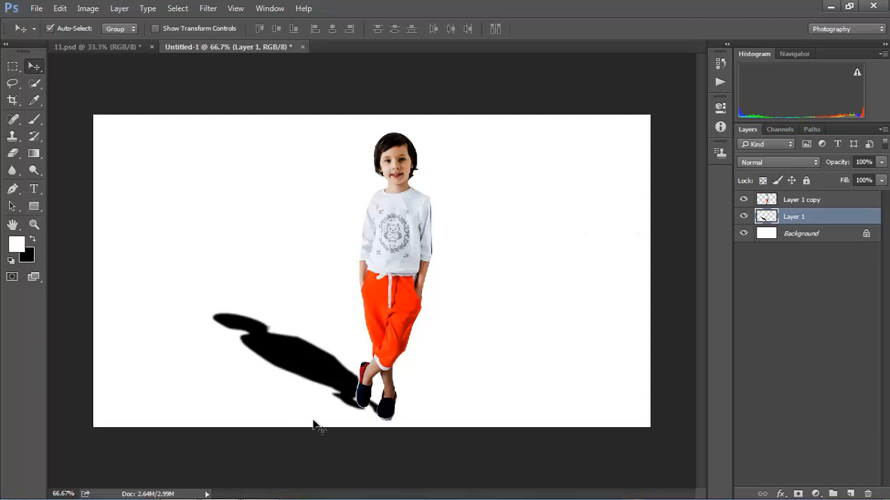
# Select the shadow's outline on Layer 1, apply a linear gradient at 32% opacity from feet to head to lighten the head end, and deselect
pyautogui.keyDown('ctrl'); pyautogui.click(767, 219); pyautogui.keyUp('ctrl')
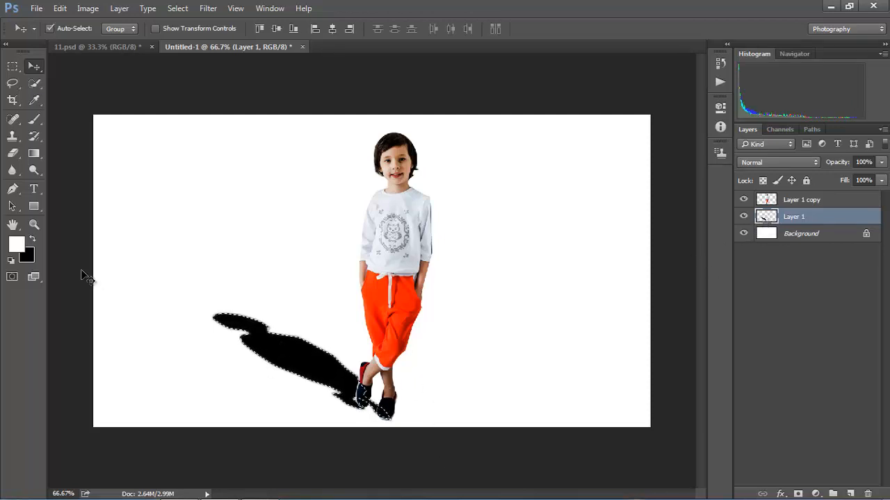
pyautogui.click(34, 153)
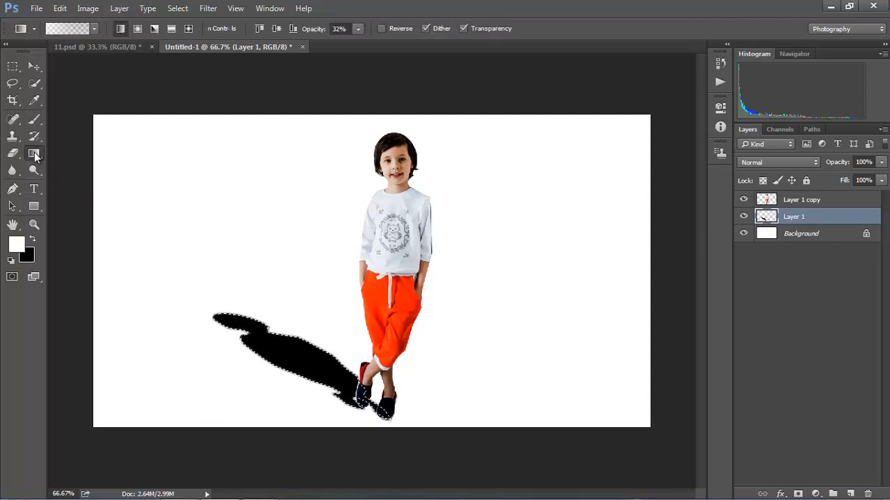
pyautogui.click(93, 28)
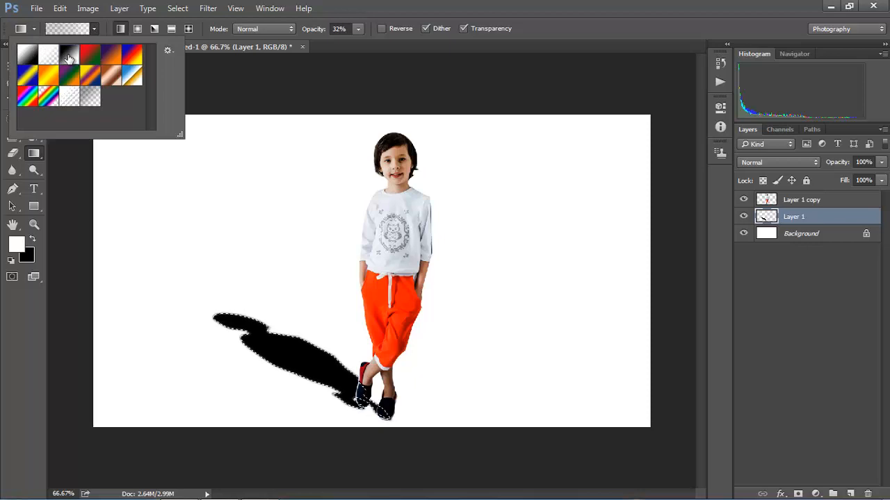
pyautogui.click(551, 29)
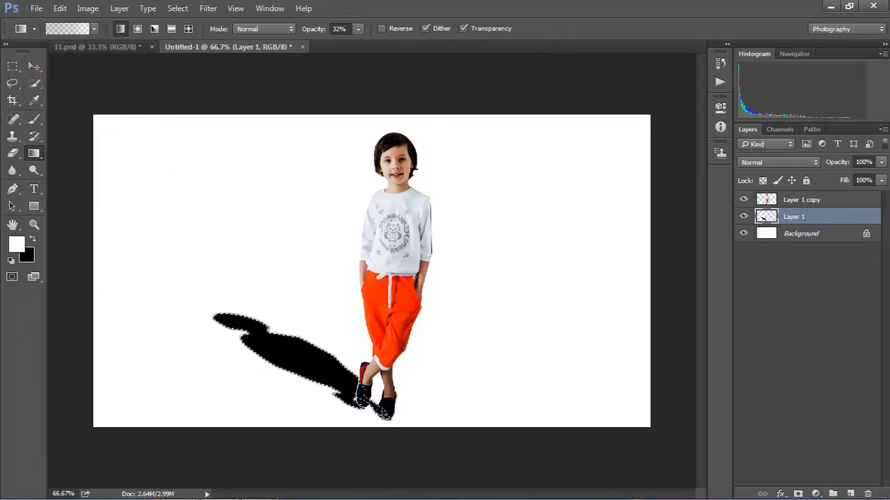
pyautogui.moveTo(385, 414); pyautogui.dragTo(223, 313)
pyautogui.moveTo(220, 313); pyautogui.dragTo(219, 314)
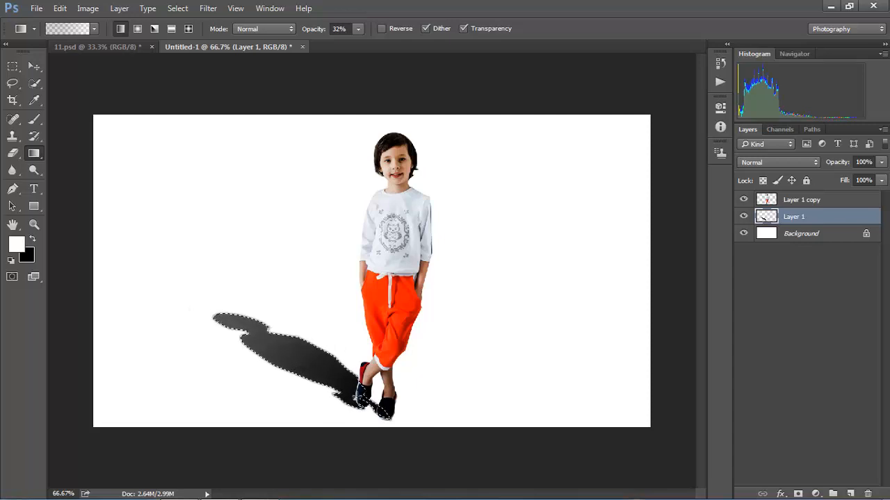
pyautogui.hotkey('ctrl', 'd')
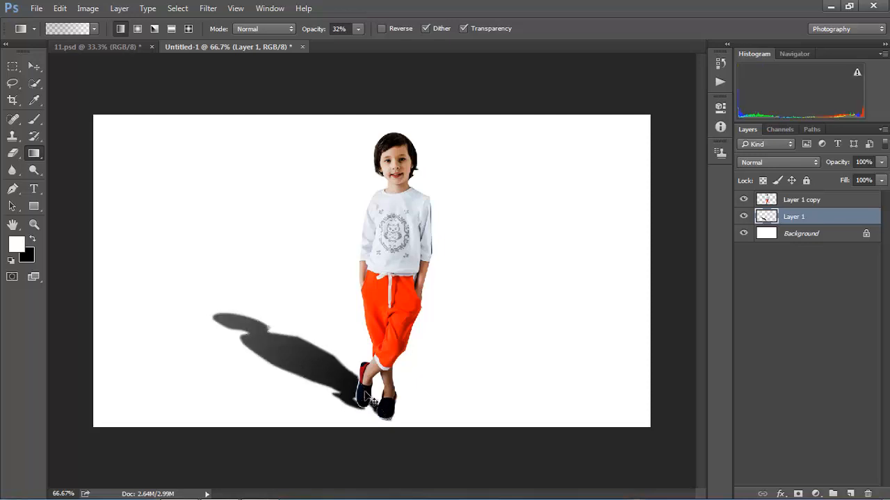
# Lower the opacity of the shadow on Layer 1 to 89%
pyautogui.hotkey('ctrl', '-')
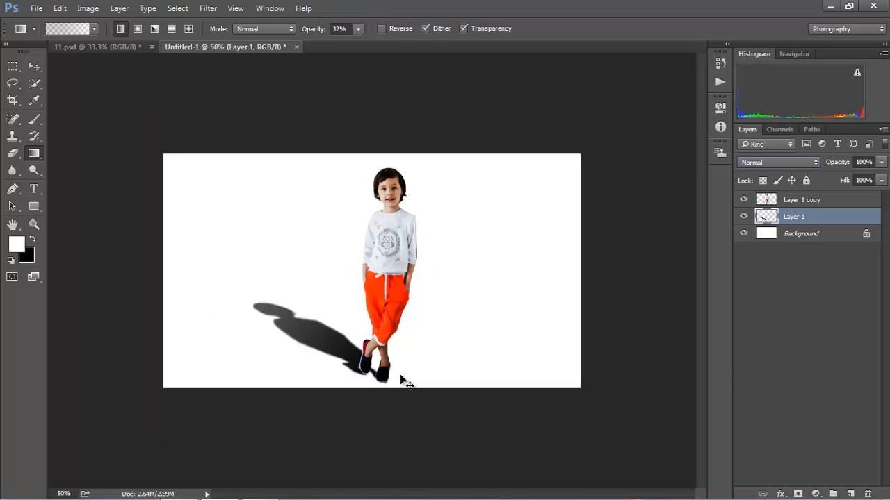
pyautogui.hotkey('ctrl', '-')
pyautogui.hotkey('ctrl', '+')
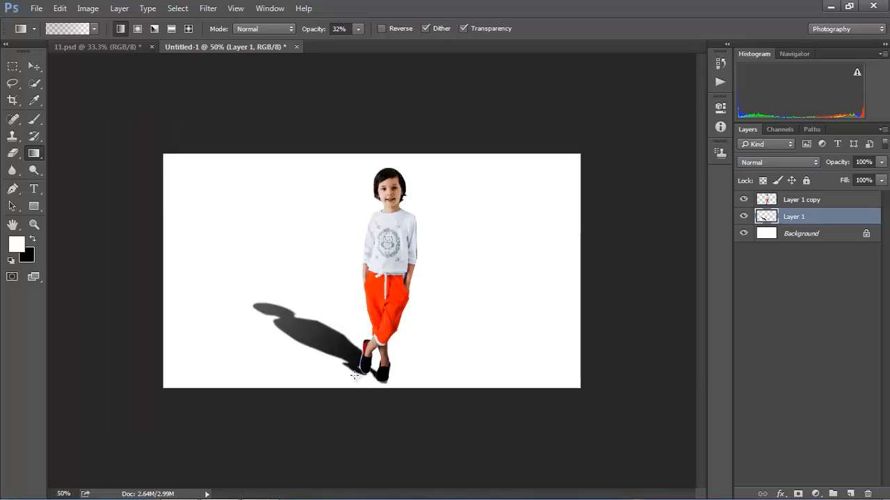
pyautogui.click(880, 162)
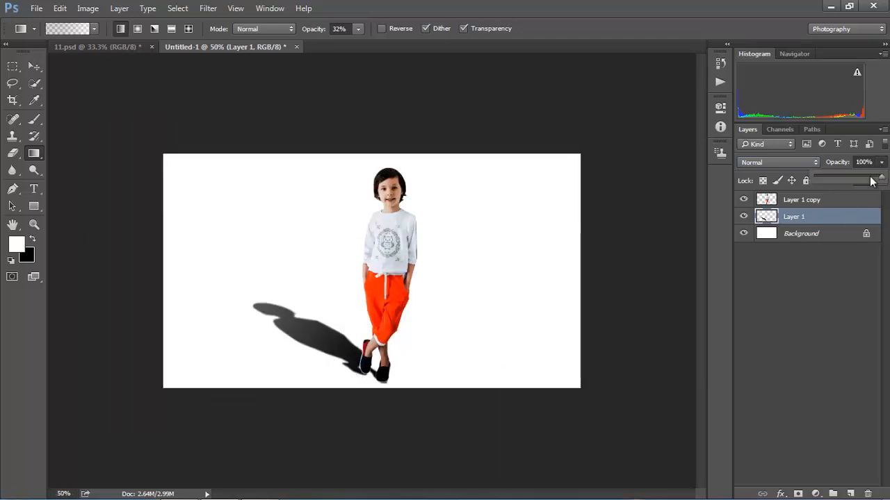
pyautogui.moveTo(873, 179); pyautogui.dragTo(876, 181)
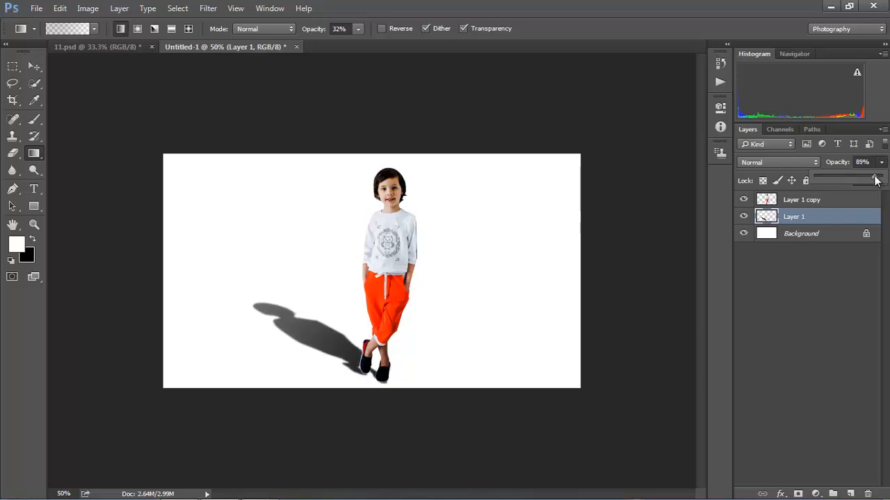